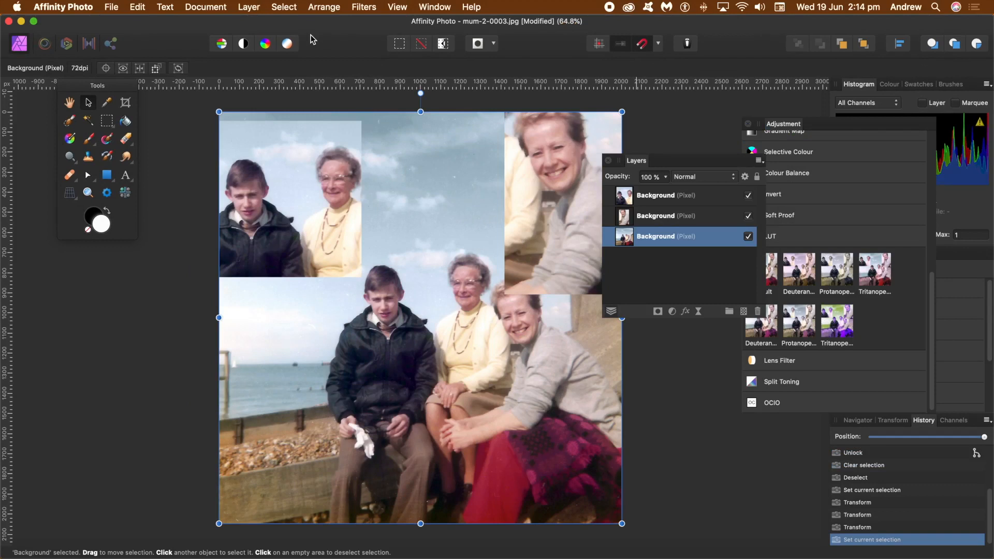
Step: Browse the available adjustments, including the LUT presets, and review the types offered for a new adjustment layer
drag(782, 124, 694, 120)
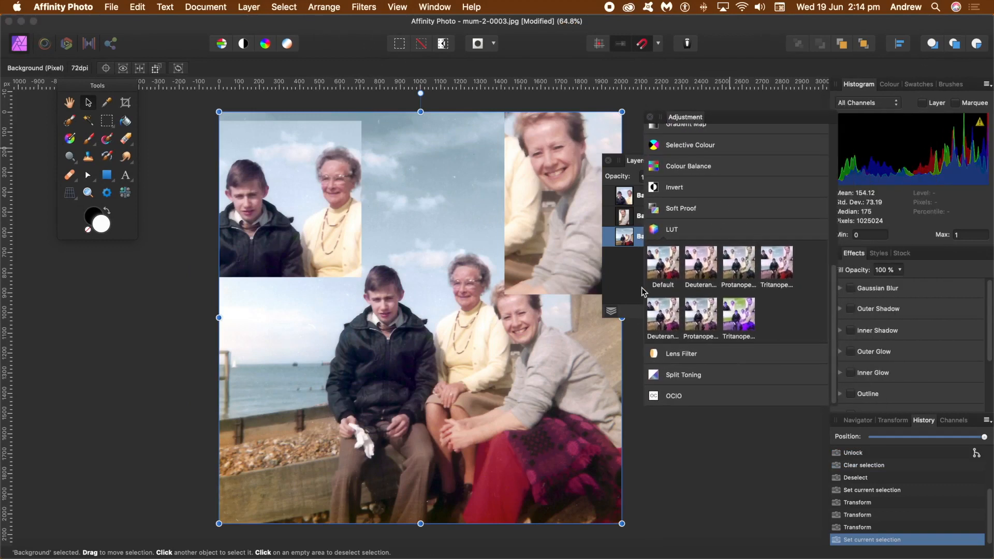
drag(834, 285, 816, 184)
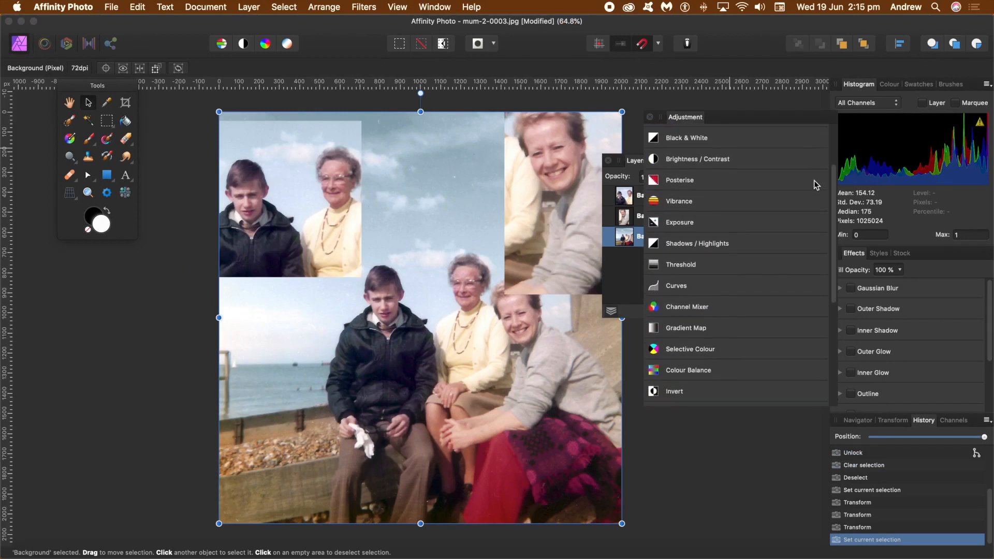
drag(832, 238, 831, 328)
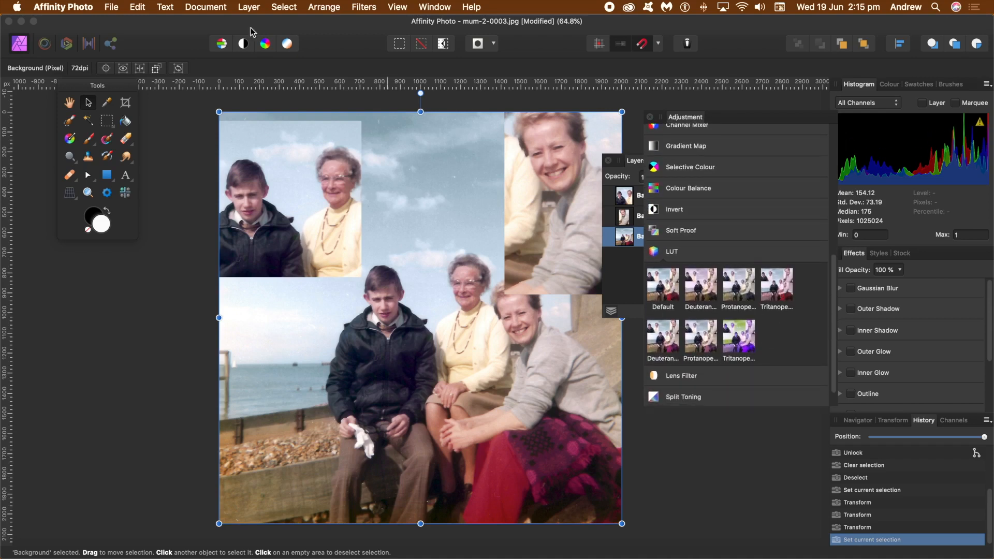
click(255, 9)
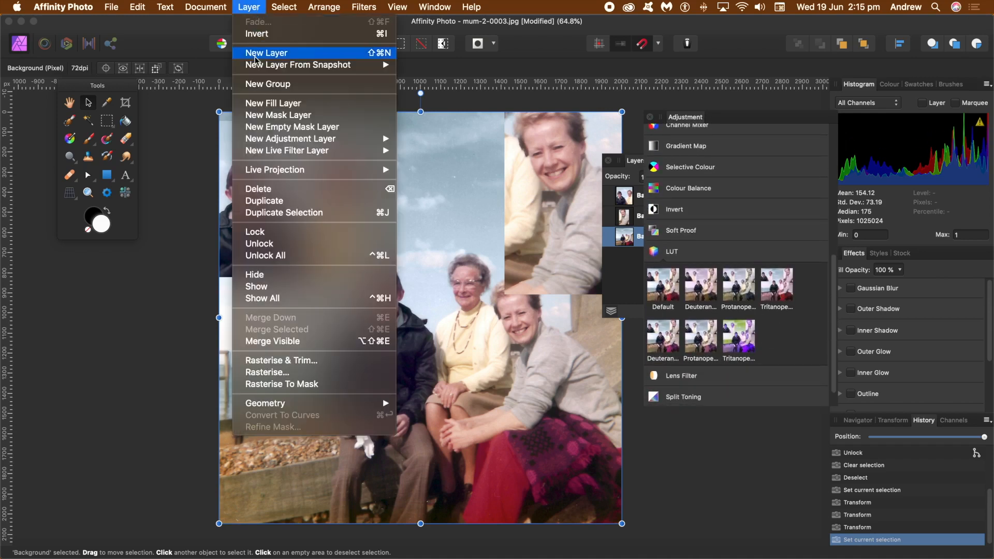
mouse_move(279, 144)
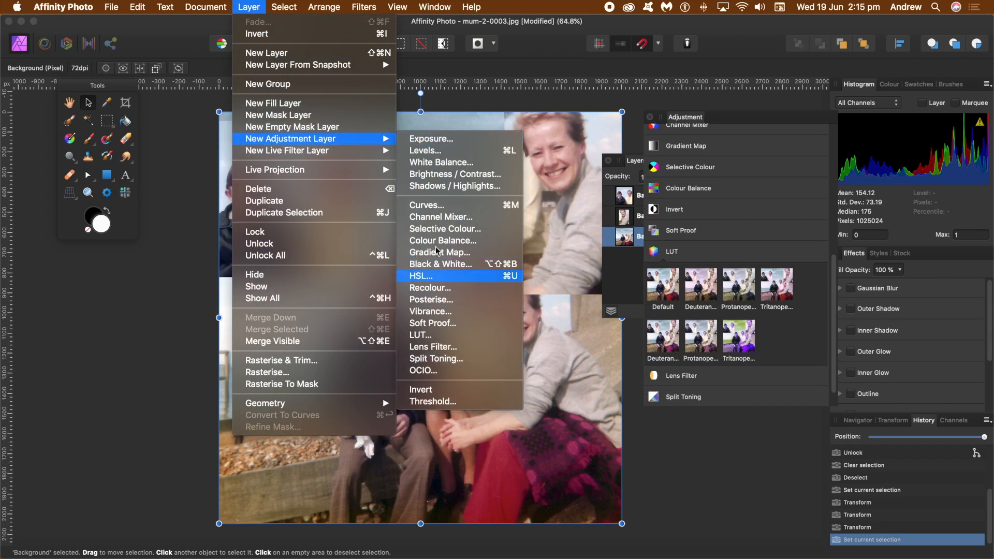
click(572, 59)
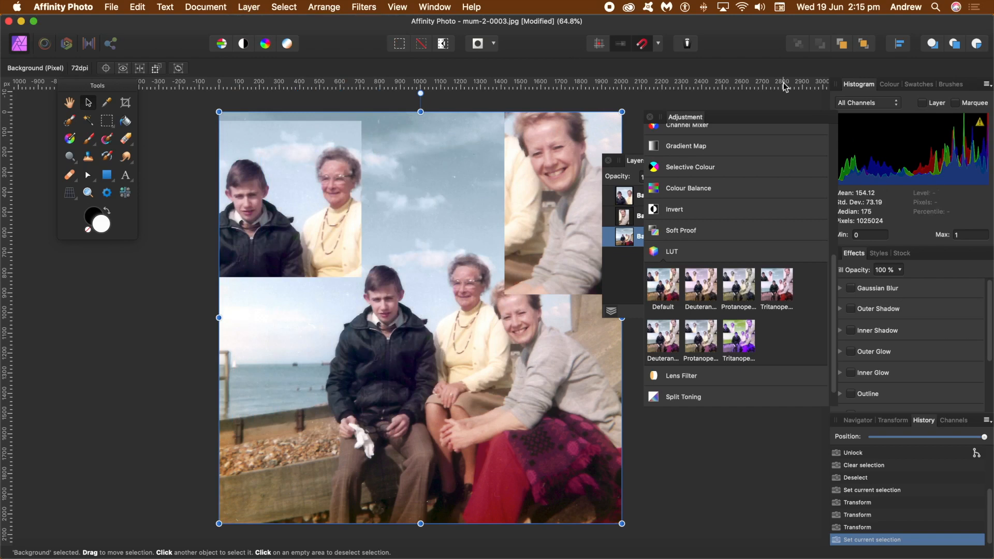
Step: Uncover the layer stack, select the middle Background layer and review the adjustment types that can be added to it
drag(691, 117, 740, 367)
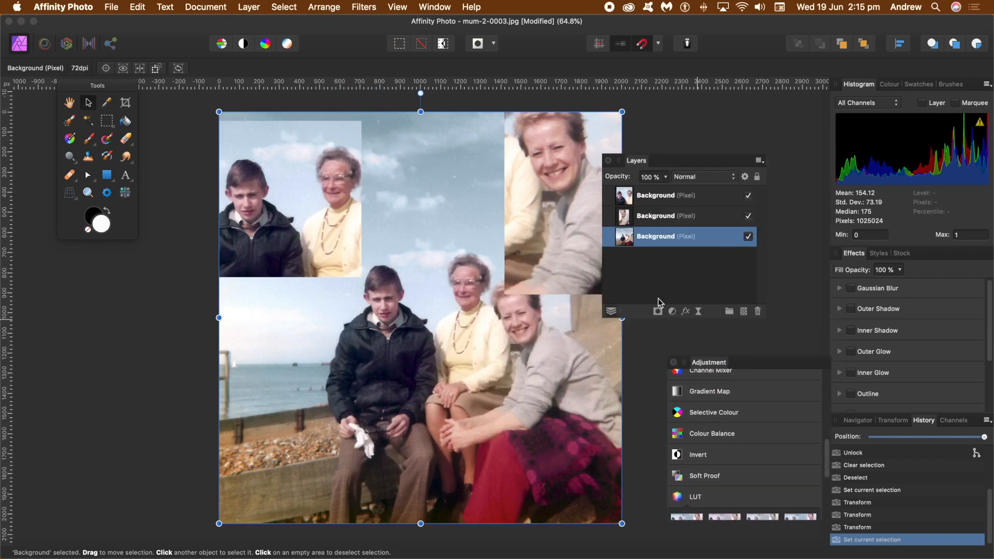
click(654, 221)
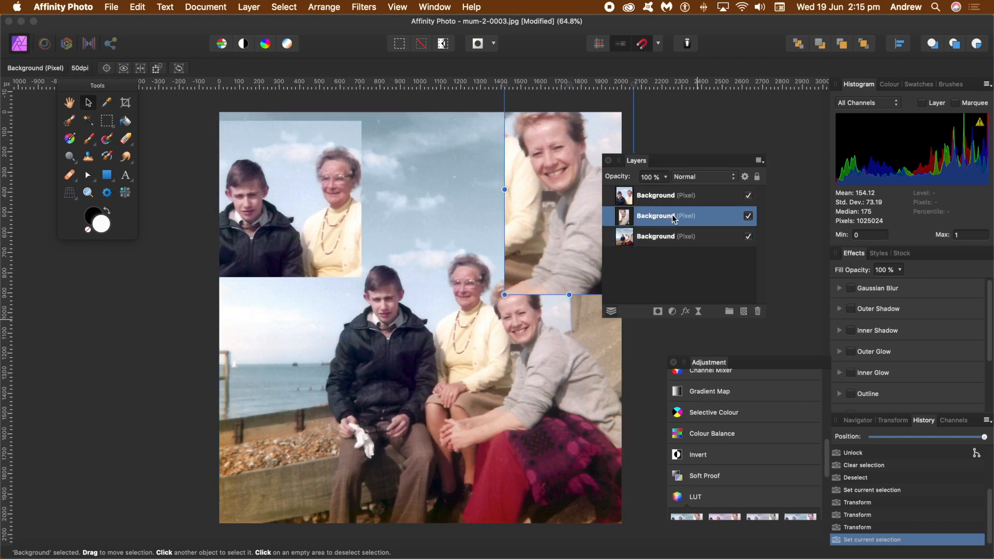
click(672, 311)
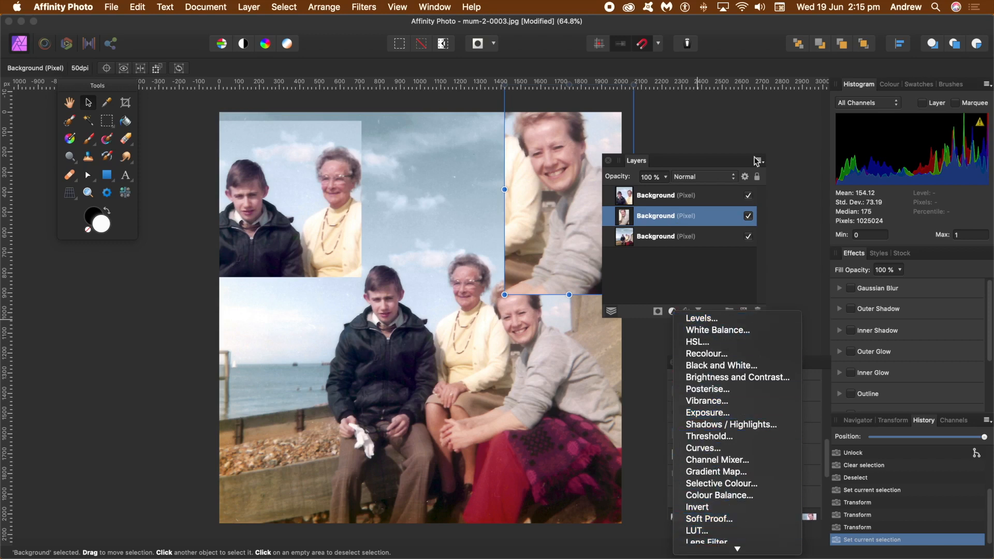
click(747, 269)
Step: Enlarge the Adjustment panel so all LUT presets fit, with the Layers panel separated from it
drag(718, 362, 715, 162)
drag(753, 321, 768, 536)
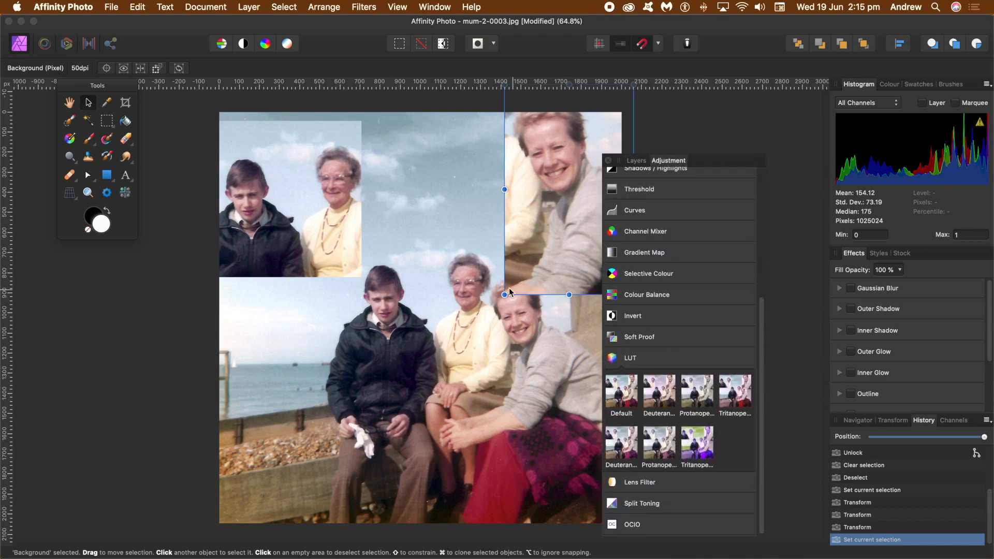
drag(636, 160, 705, 121)
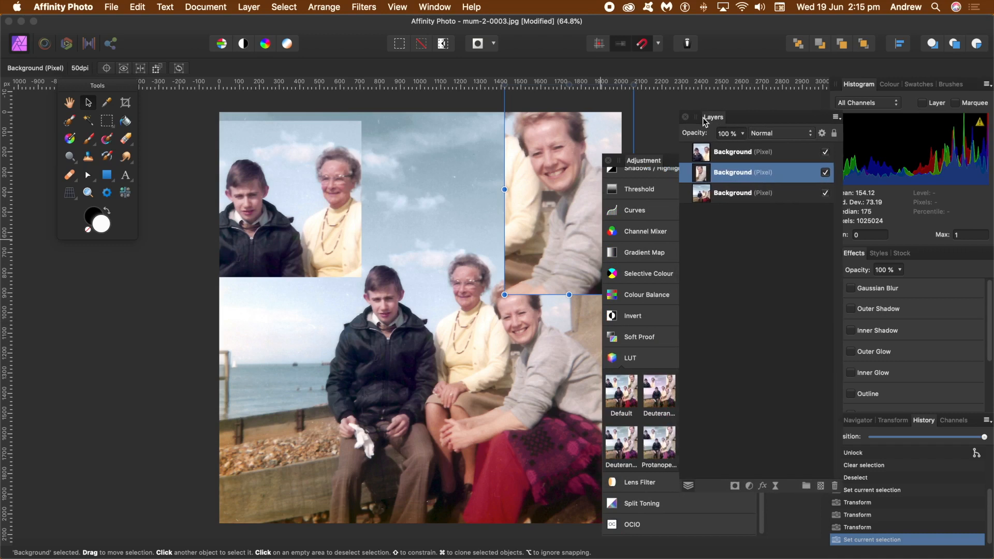
Step: Deselect all layers, add a LUT adjustment above them and try various Deuteranope, Protanope and Tritanope presets on it
click(766, 235)
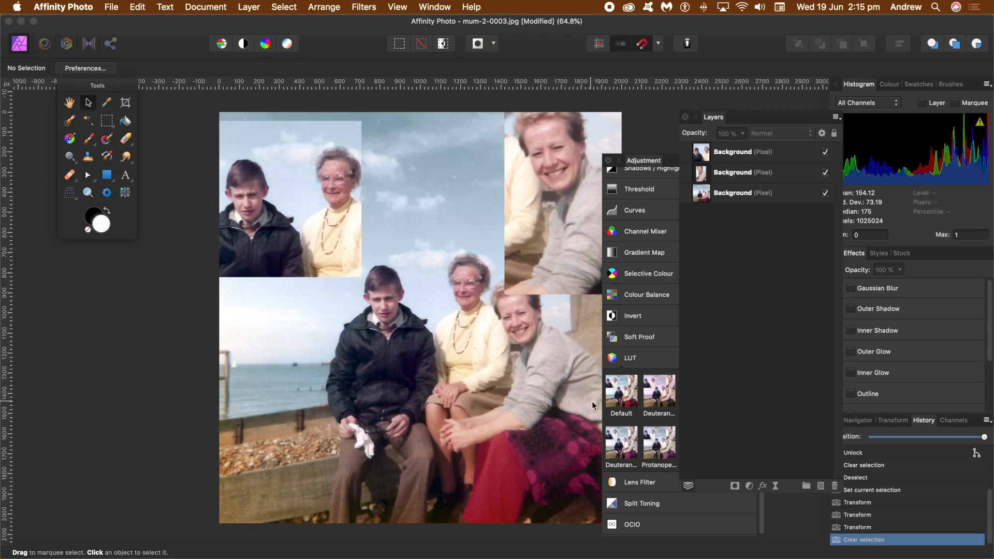
click(659, 403)
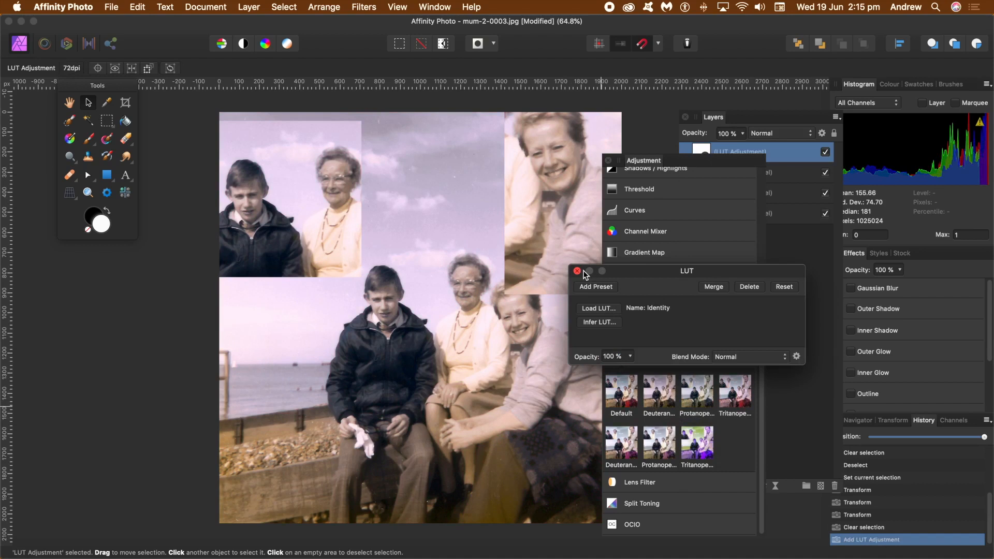
click(619, 445)
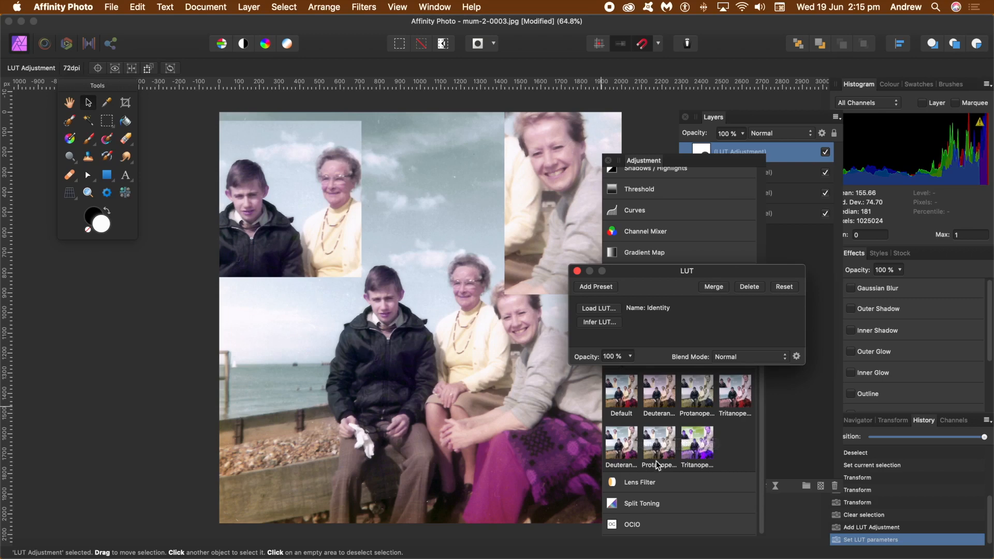
click(697, 448)
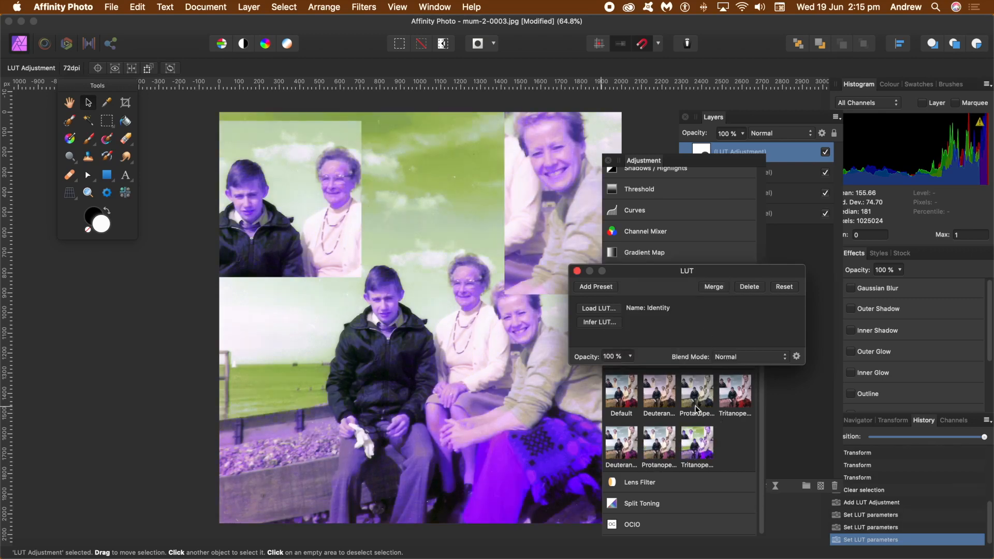
click(697, 404)
click(730, 397)
click(696, 441)
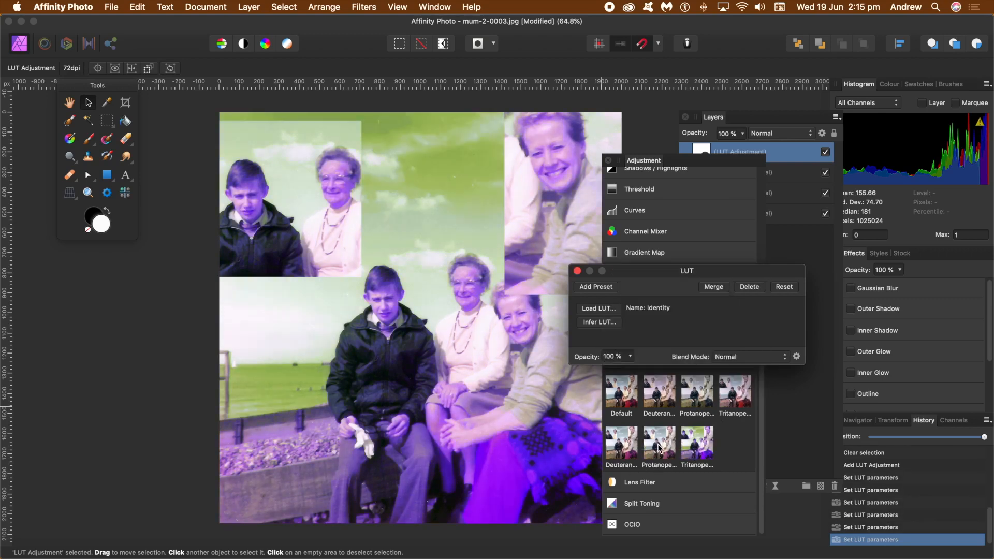
click(660, 447)
click(668, 448)
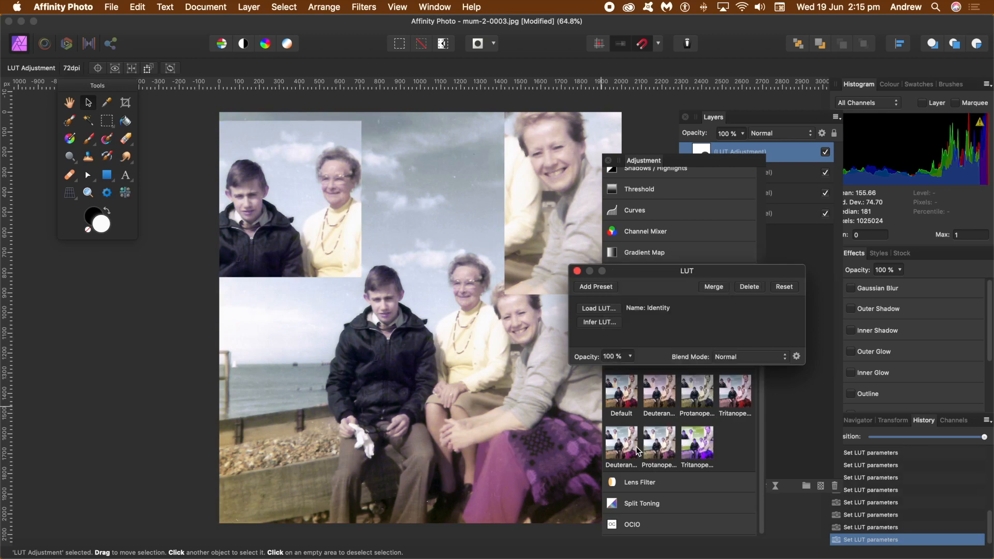
Step: Set the LUT adjustment's blend mode to Multiply and load the FoggyNight.3DL file
click(749, 356)
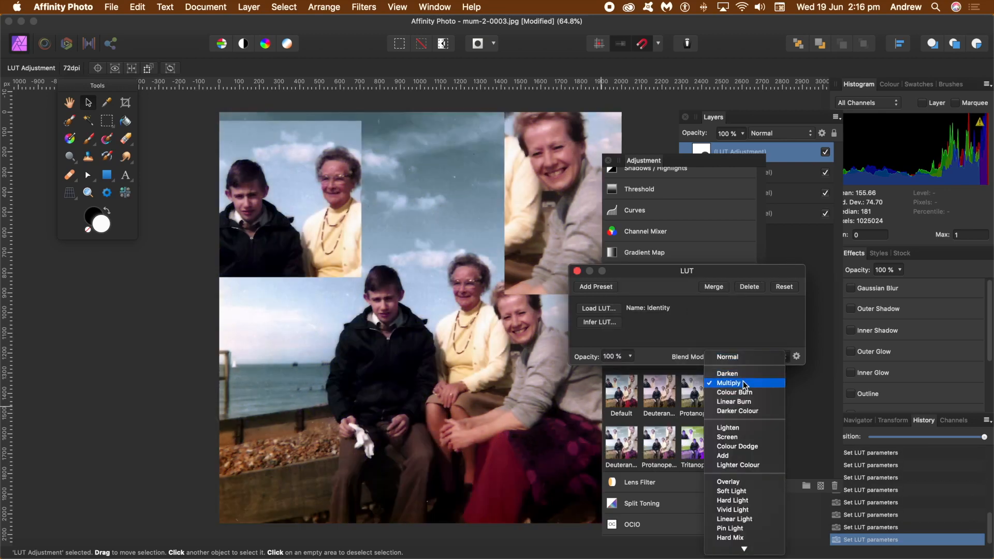
click(744, 383)
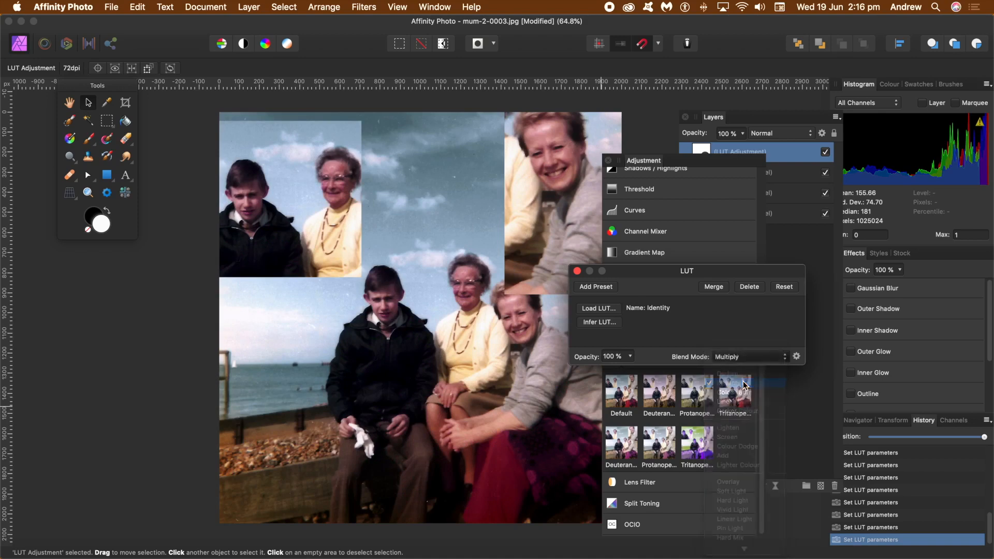
click(600, 309)
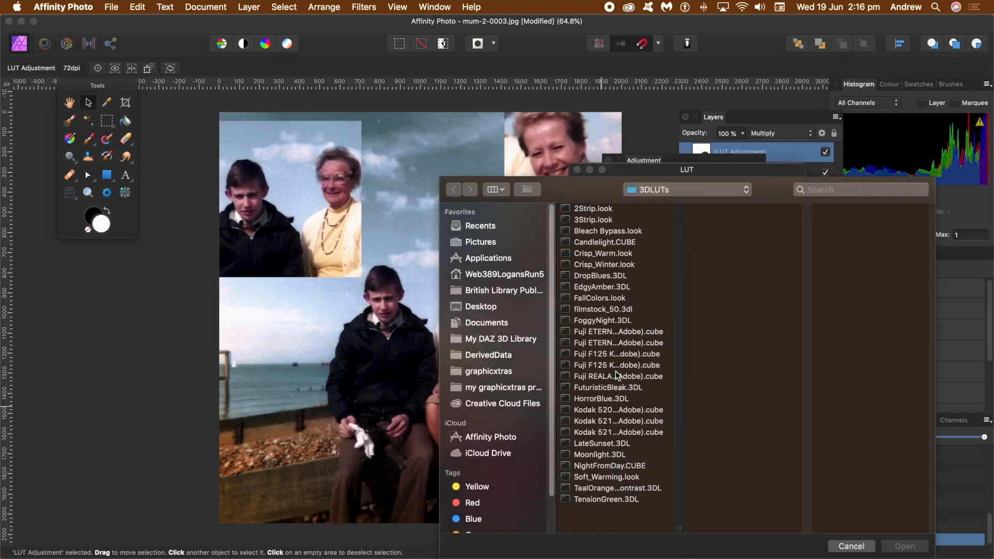
click(616, 375)
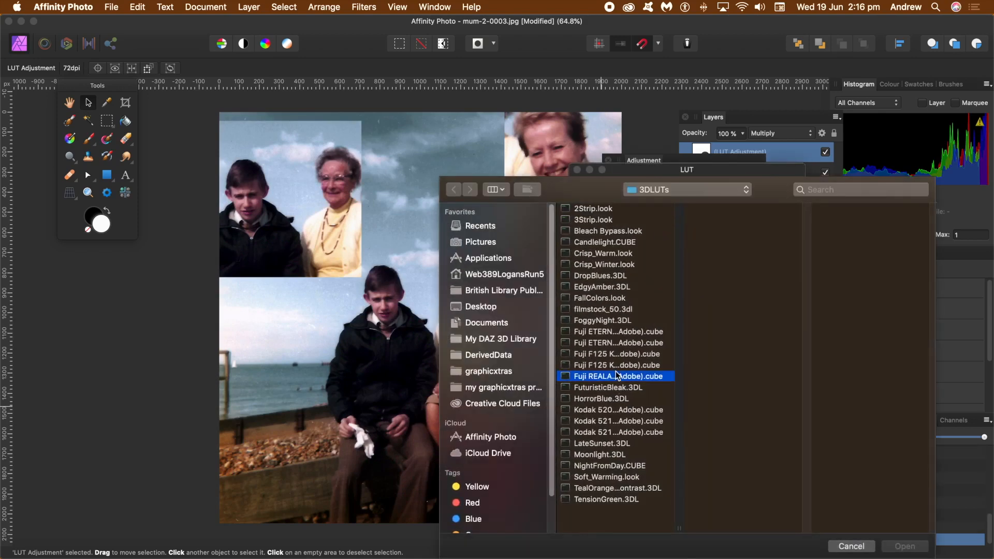
click(606, 321)
click(903, 545)
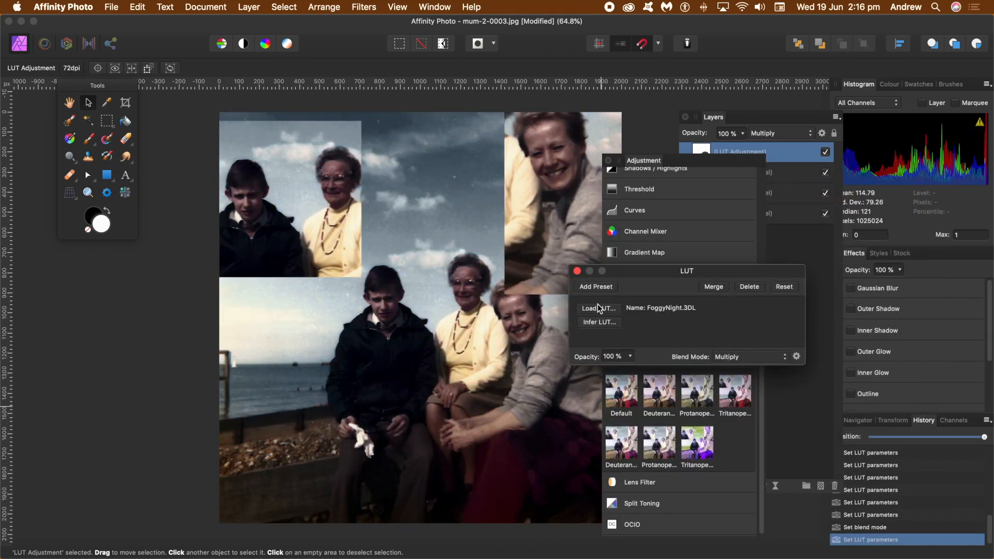
Step: Try the LUT files Crisp_Warm.look and Soft_Warming.look on the adjustment
click(600, 308)
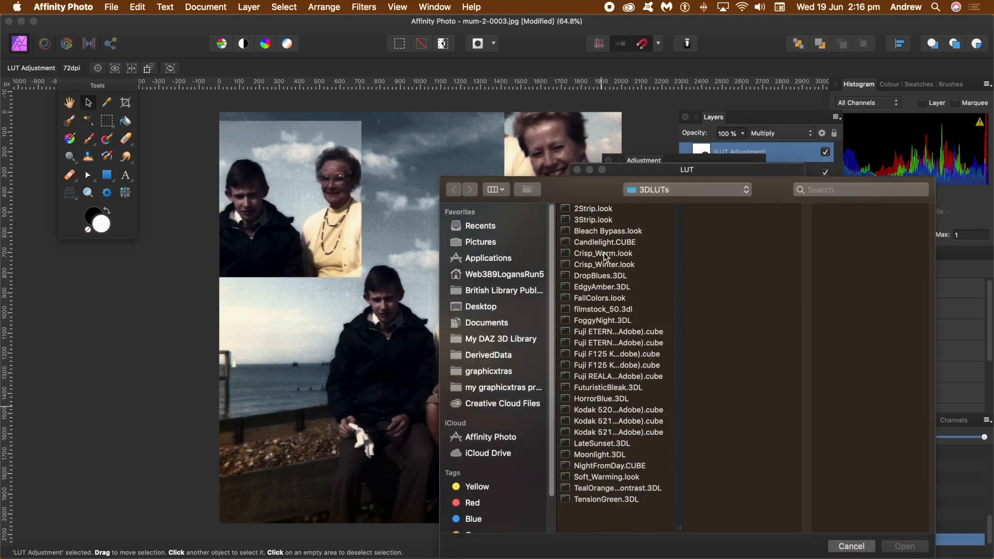
click(605, 254)
click(904, 547)
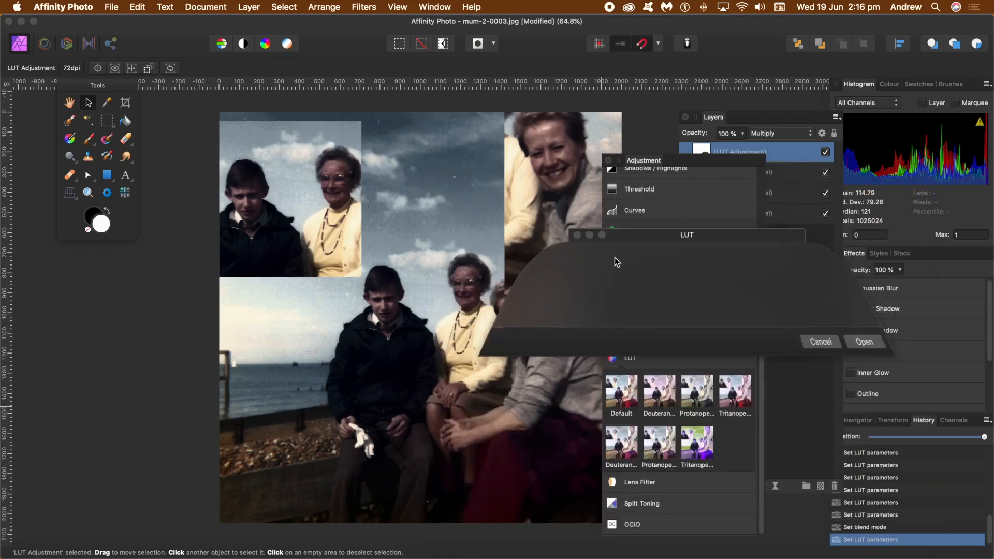
click(604, 309)
click(607, 478)
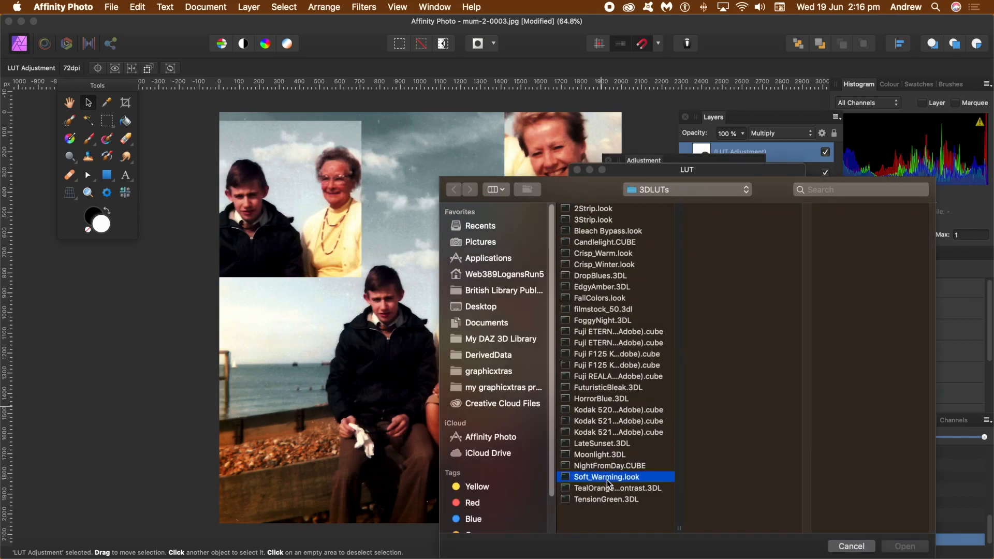
click(905, 547)
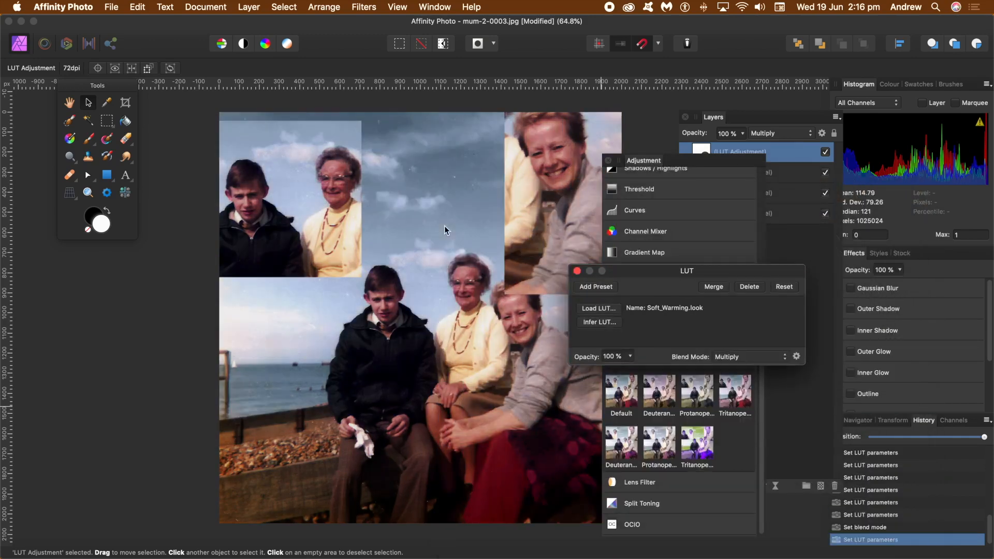
Step: Load TensionGreen.3DL into the LUT adjustment, set its blend mode to Normal and close its settings
click(607, 309)
click(613, 500)
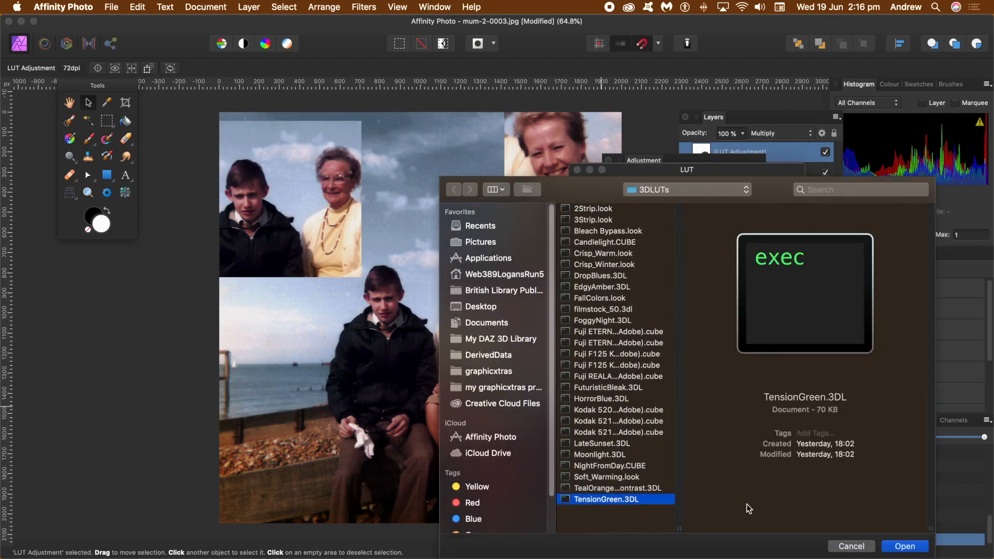
click(904, 548)
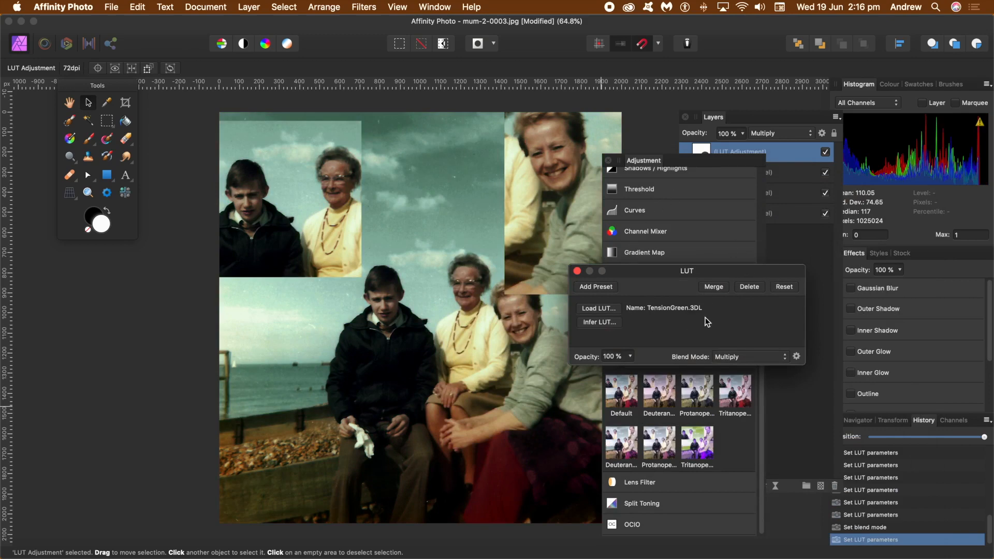
click(712, 357)
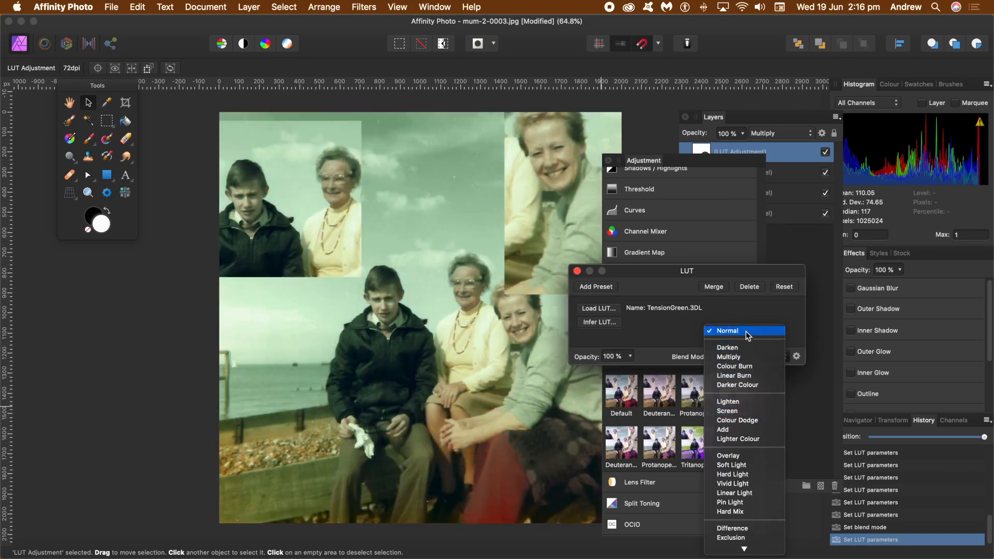
click(748, 334)
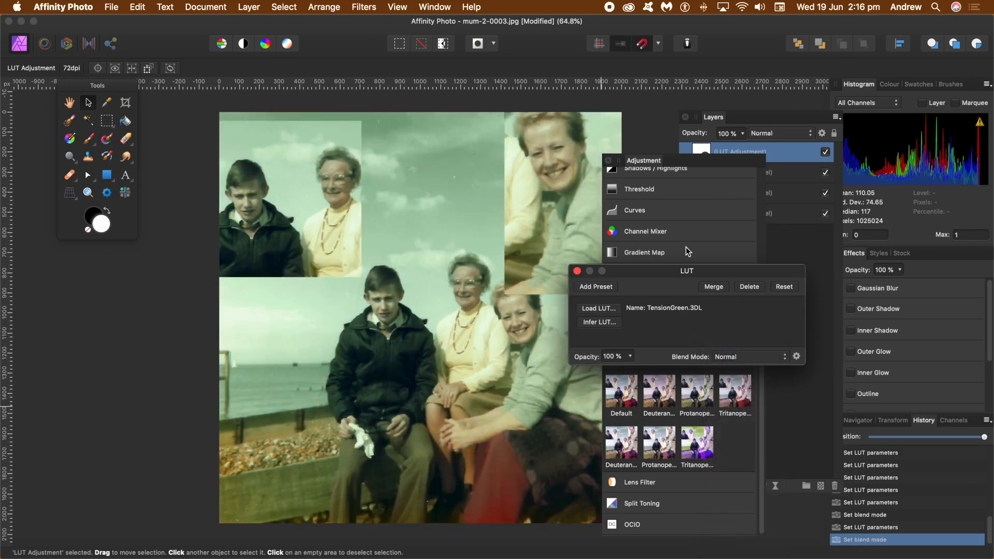
click(578, 272)
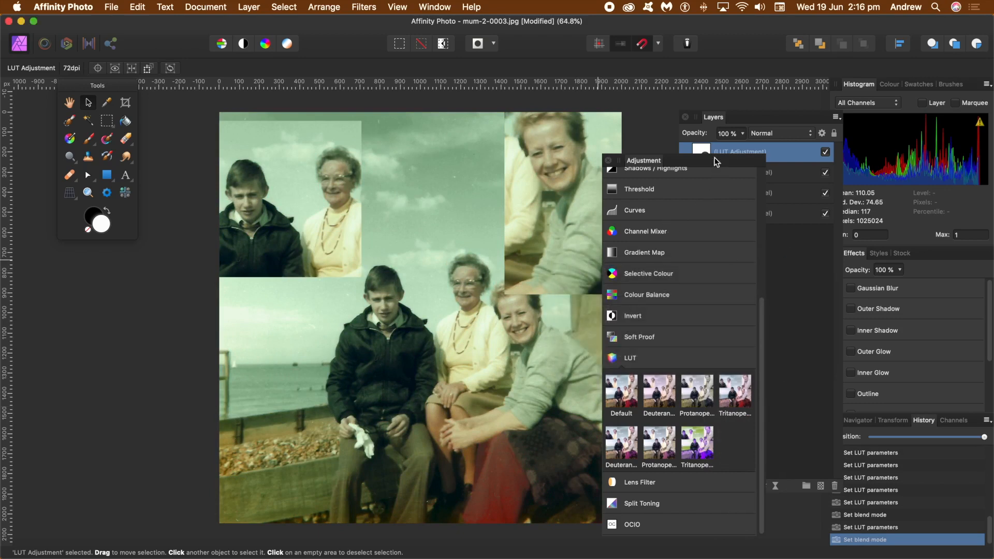
Step: Hide and show the LUT adjustment layer to compare the photo with and without it
click(719, 119)
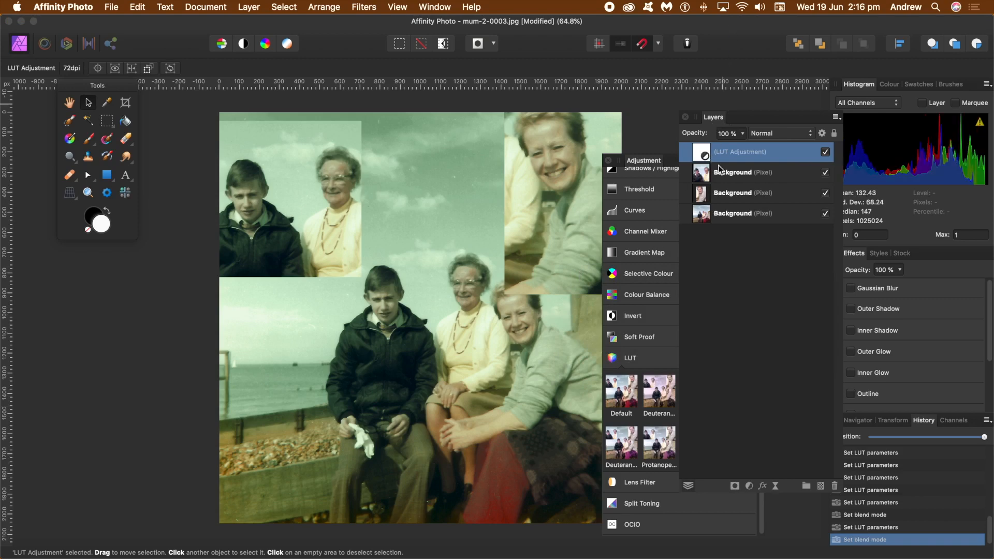
click(826, 153)
click(825, 154)
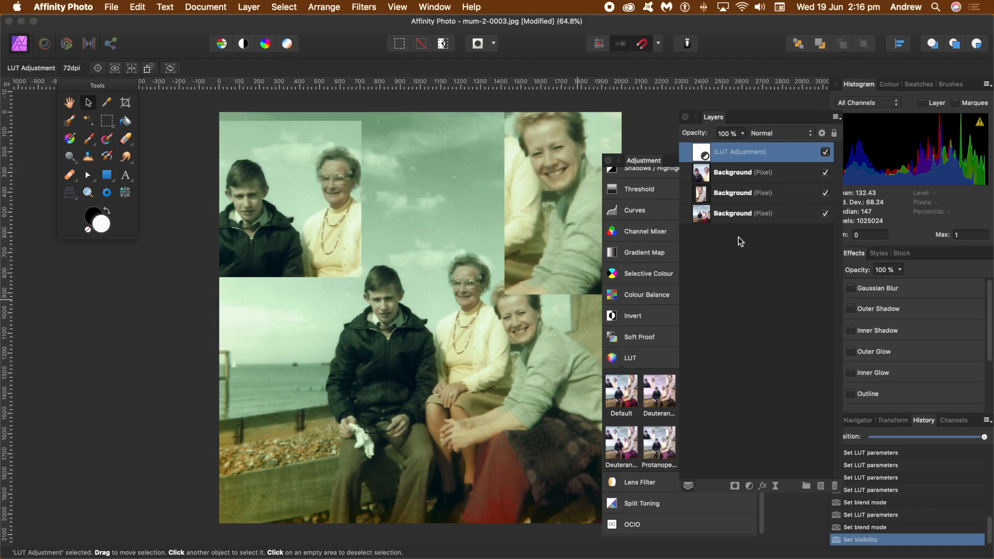
Step: Nest the LUT adjustment inside the lowest Background layer and select that layer
drag(706, 156, 724, 216)
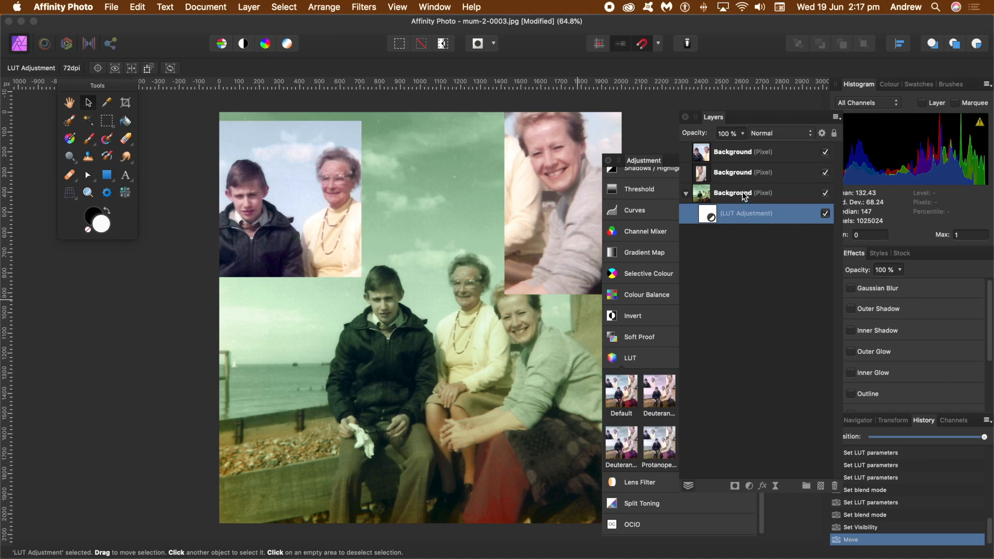
click(744, 198)
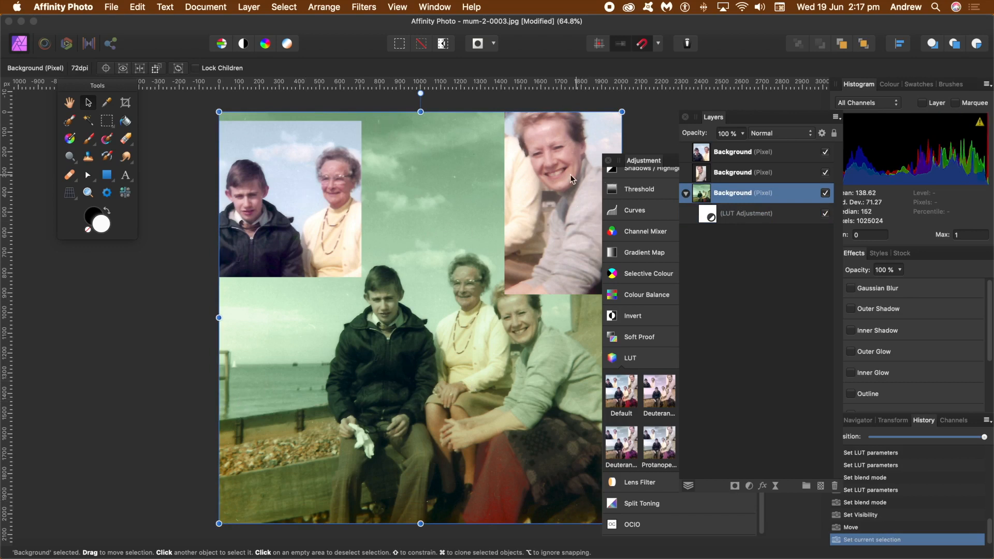
Step: Try the LUT adjustment nested inside the middle and top Background layers, and move it out between those two layers
drag(735, 214, 732, 180)
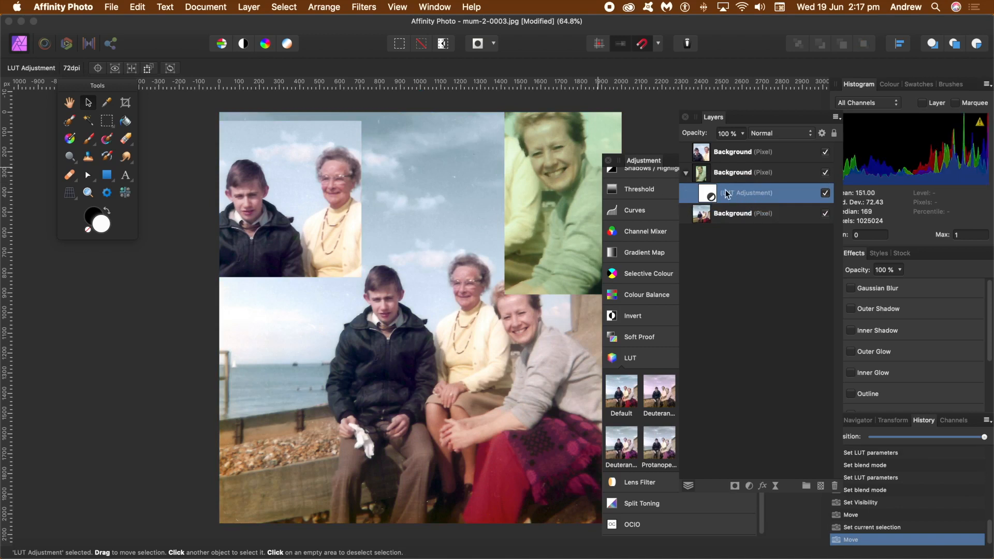
drag(747, 196, 744, 162)
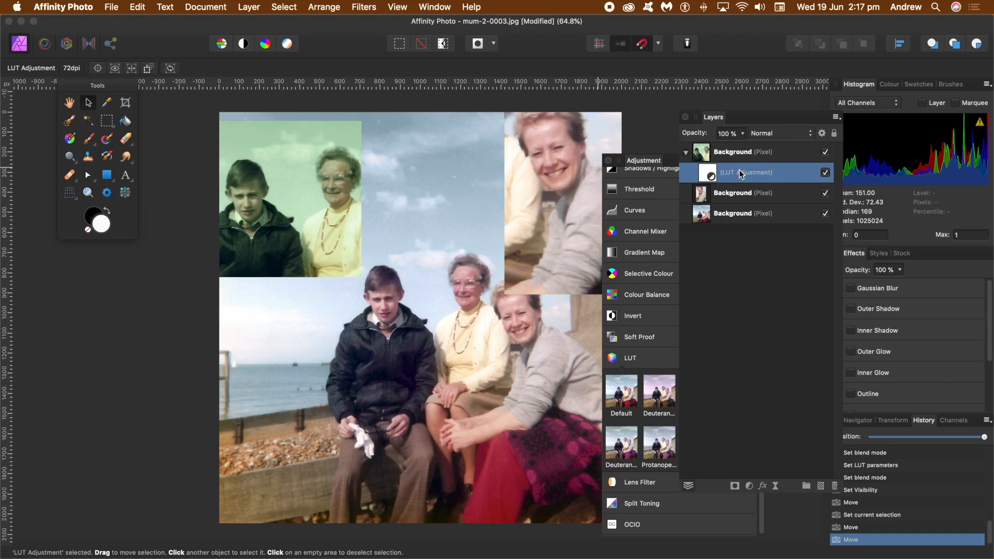
drag(732, 175, 699, 191)
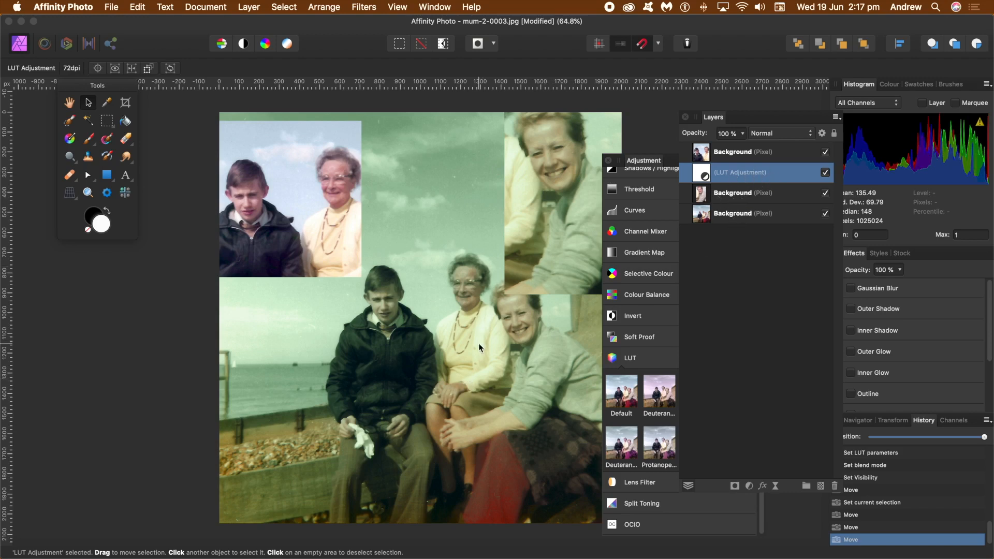
Step: Select the top Background layer for comparison, and nest the LUT adjustment inside the middle Background layer
click(738, 153)
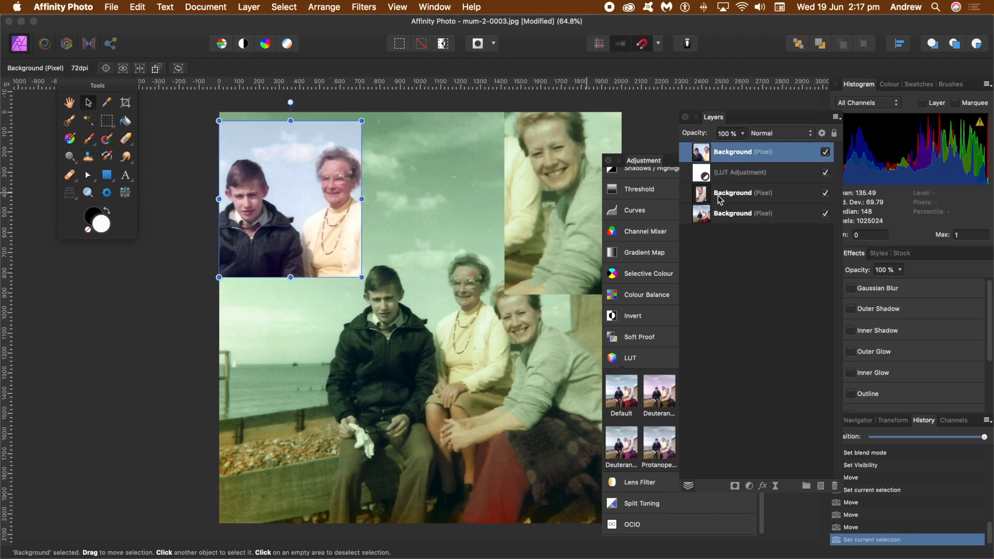
click(725, 176)
drag(725, 181, 732, 195)
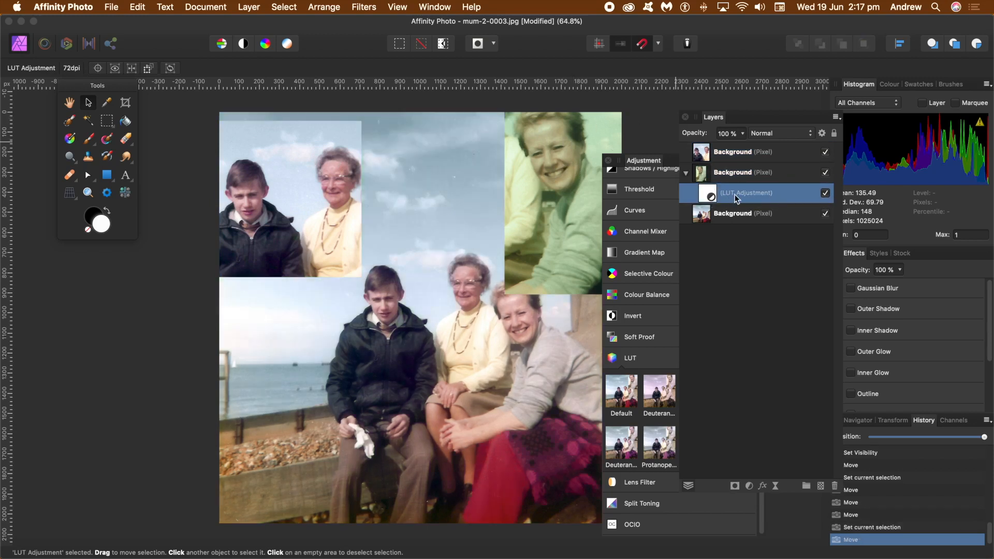
Step: Load the LUT file Crisp_Warm.look into the LUT adjustment nested in the middle Background layer
click(712, 196)
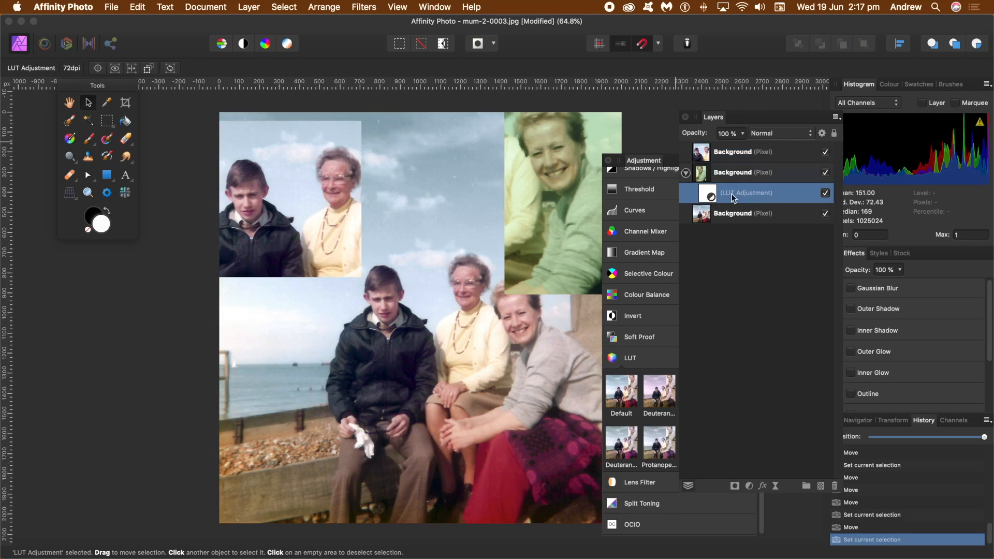
double_click(706, 196)
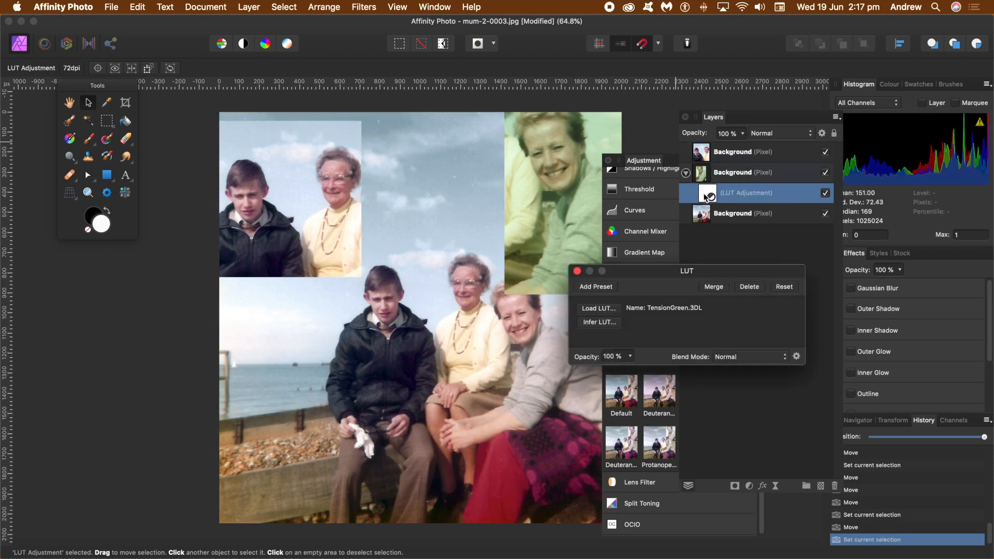
click(599, 308)
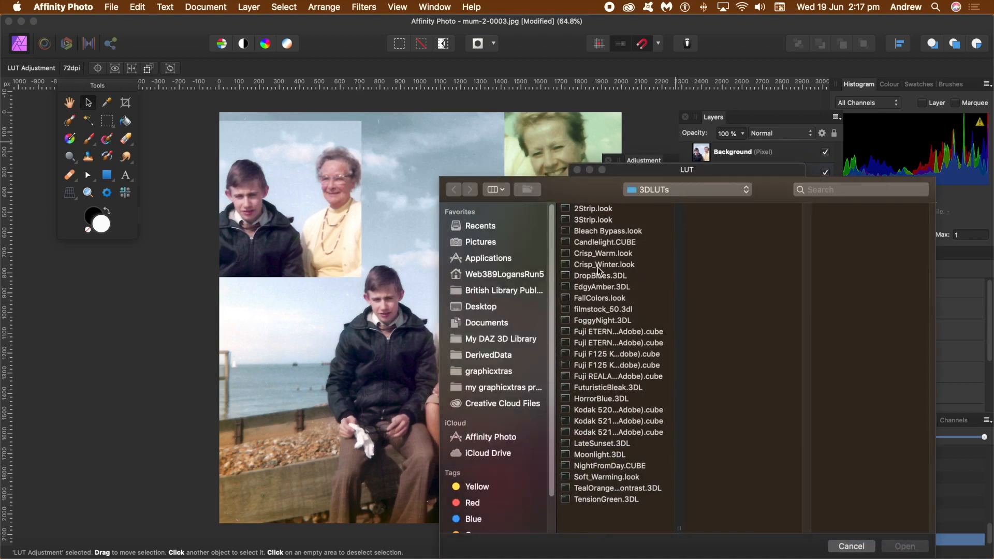
click(588, 234)
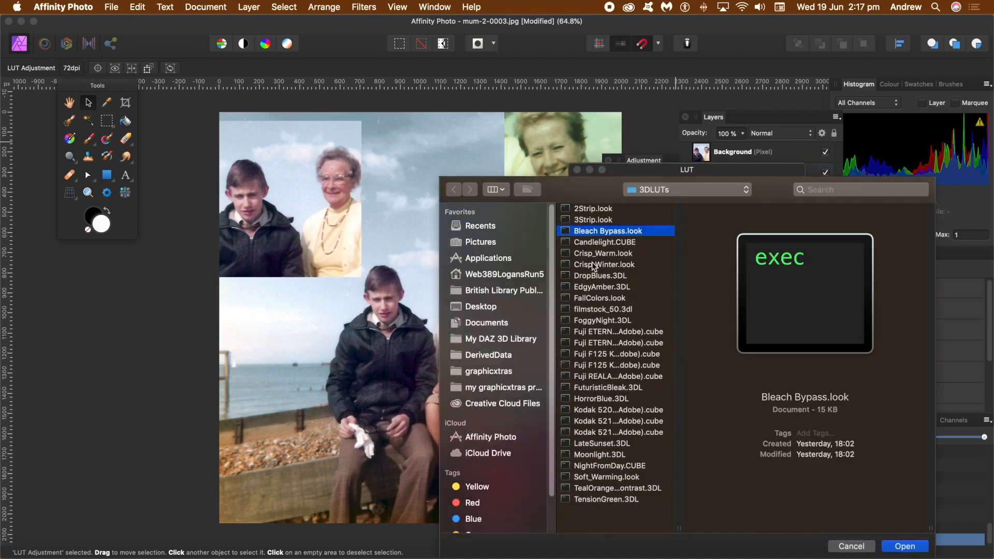
click(593, 253)
click(911, 547)
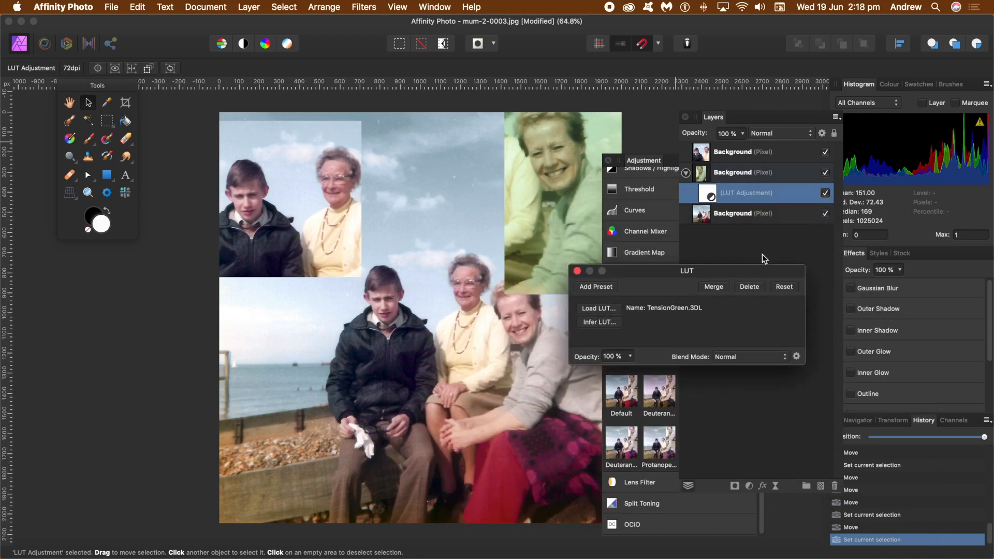
Step: Set the LUT adjustment's blend mode to Colour Burn and close its settings
click(739, 360)
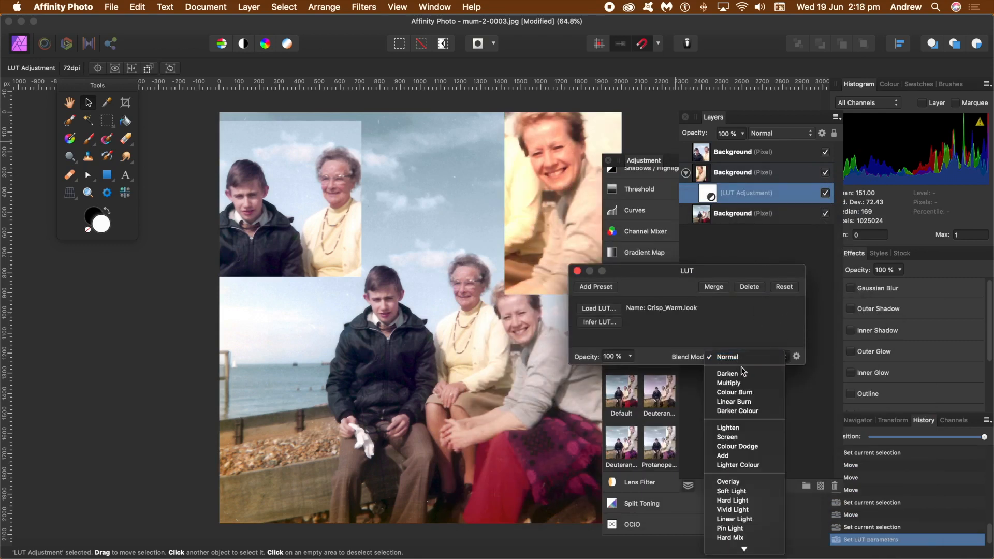
click(741, 392)
click(576, 271)
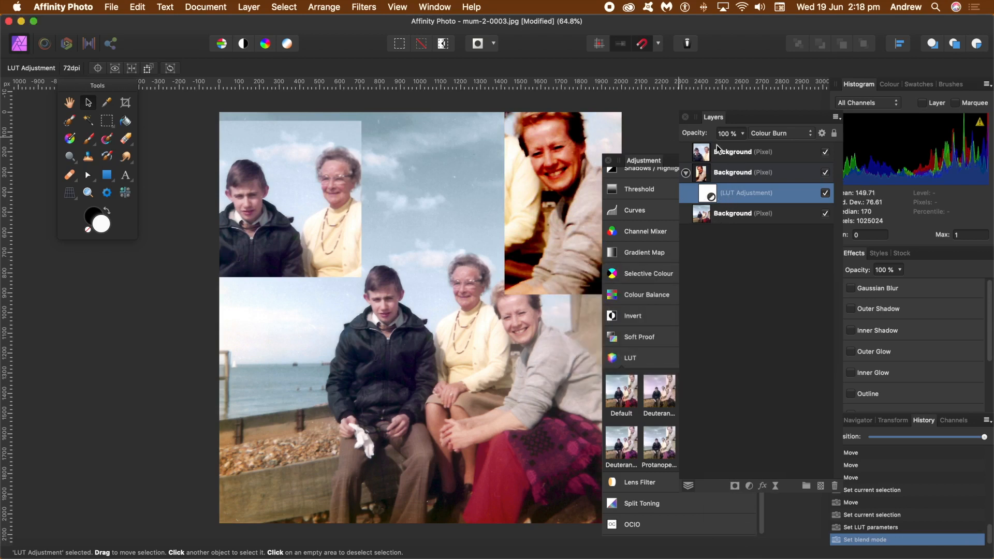
Step: Try the LUT adjustment nested inside the top and lowest Background layers, and move it above all layers
drag(744, 192, 740, 166)
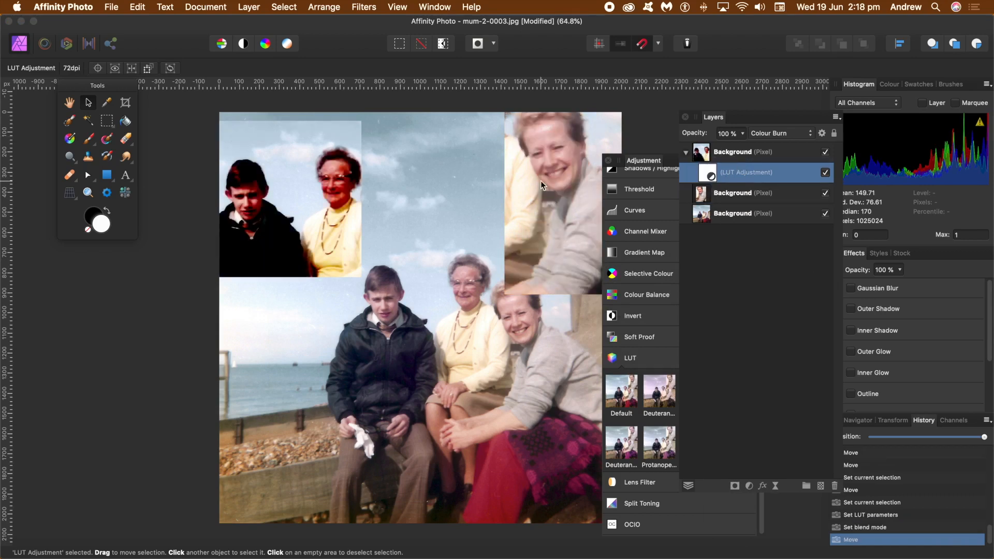
click(266, 159)
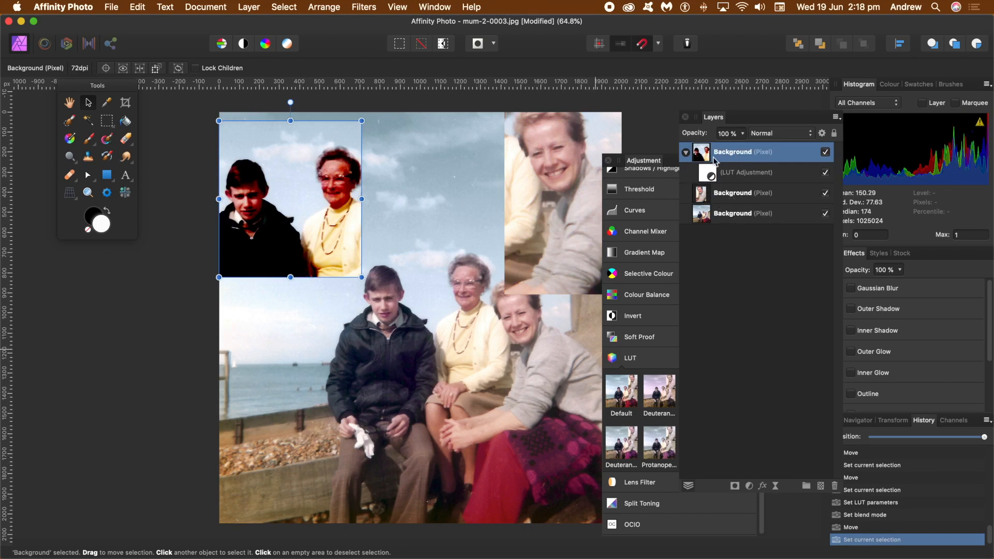
drag(712, 152, 737, 215)
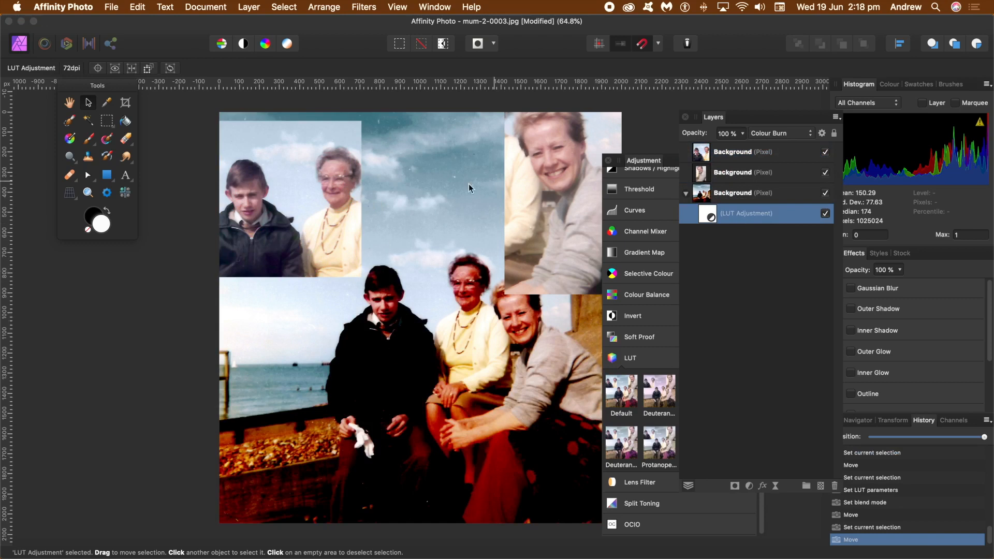
drag(710, 215, 712, 156)
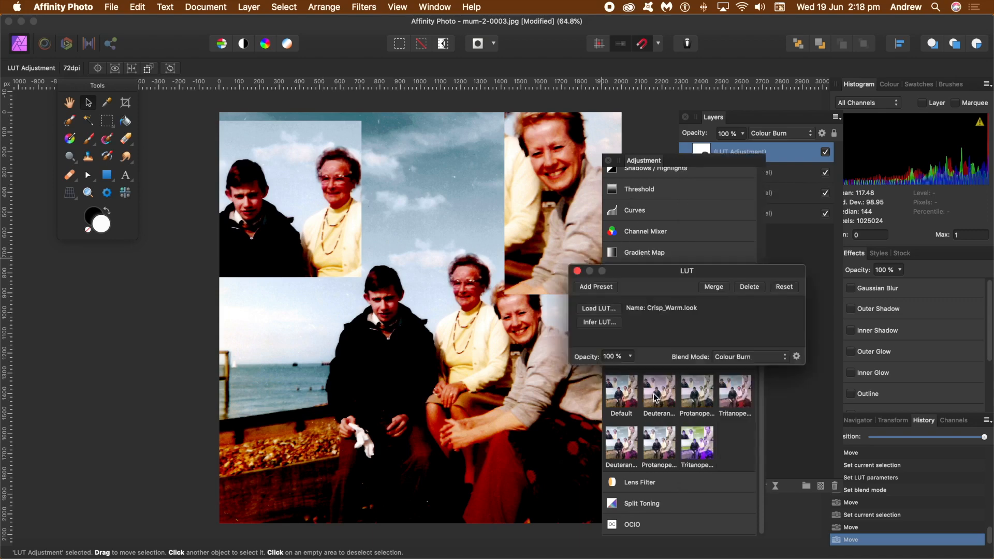
Step: Try several of the Deuteran, Protanope and Tritanope LUT presets on the whole photo, ending on the first Deuteran preset, and close the settings
click(659, 399)
click(662, 445)
click(693, 444)
click(666, 441)
click(729, 401)
click(691, 404)
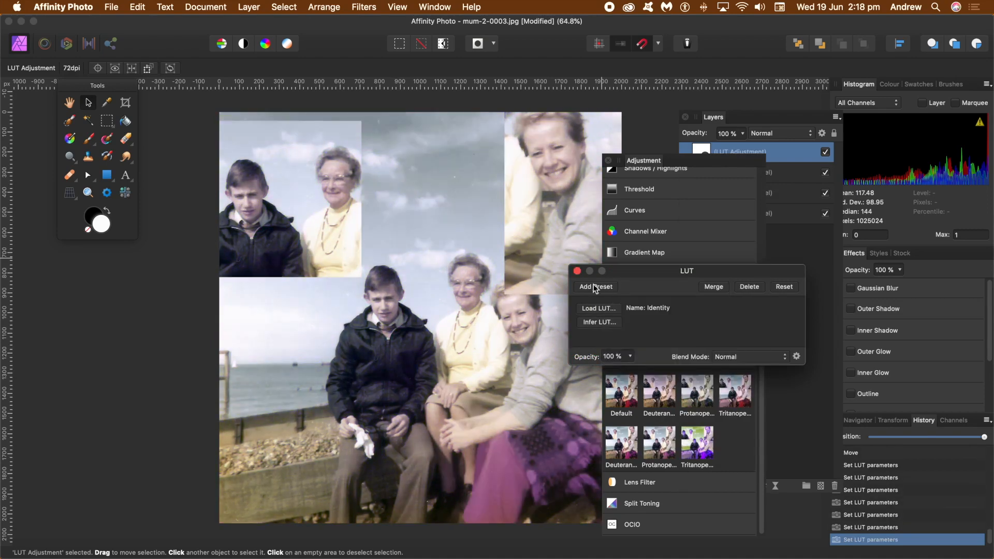
click(577, 270)
click(753, 118)
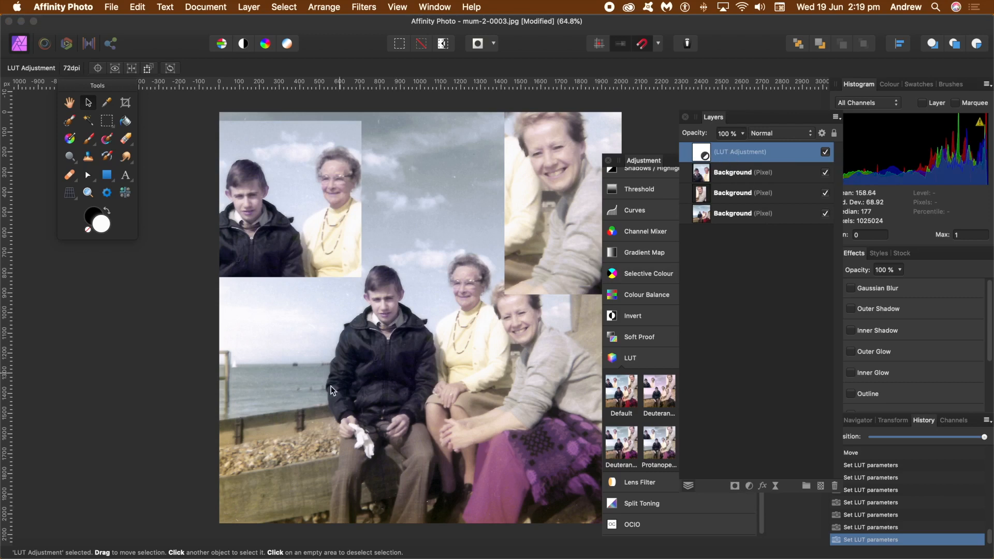
click(663, 406)
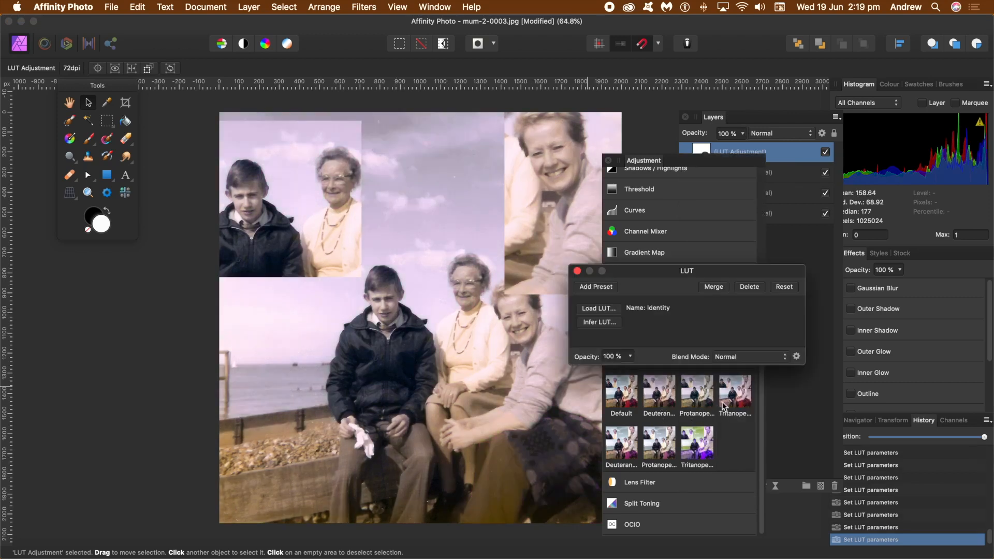
click(577, 271)
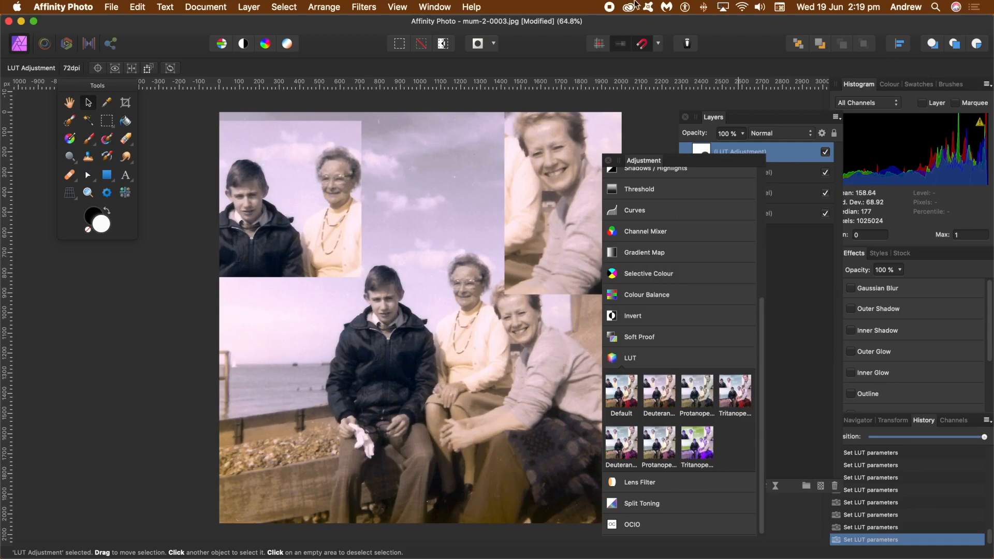